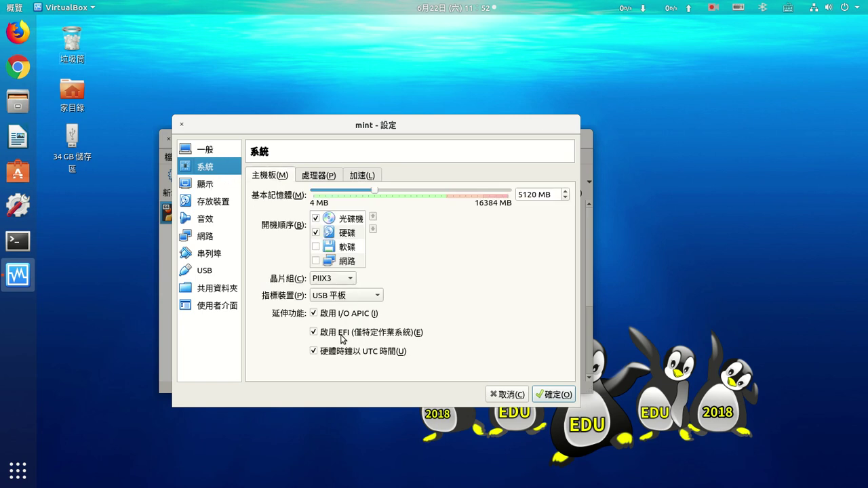
- Check the mint machine's Storage page showing edu2019-mint-1080622.iso on the IDE controller, then confirm with 確定
left_click(211, 201)
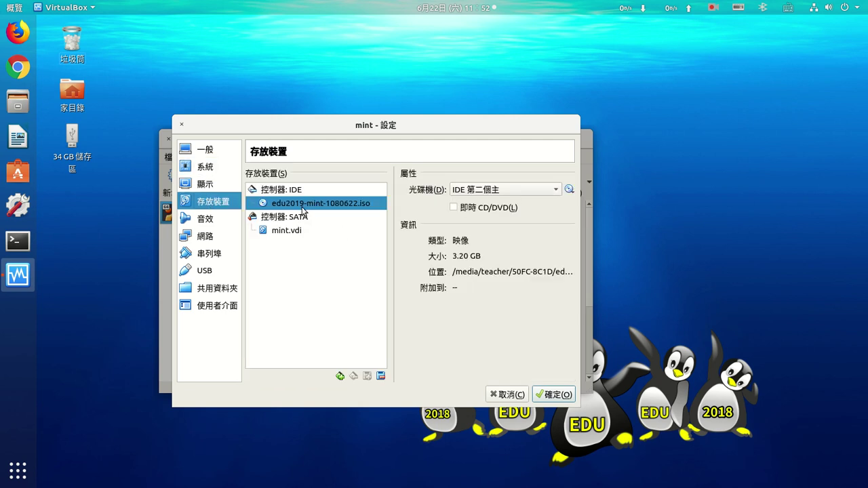
left_click(552, 397)
- Start the mint VM, give it keyboard and mouse focus, and dismiss the capture notice and notification
left_click(275, 178)
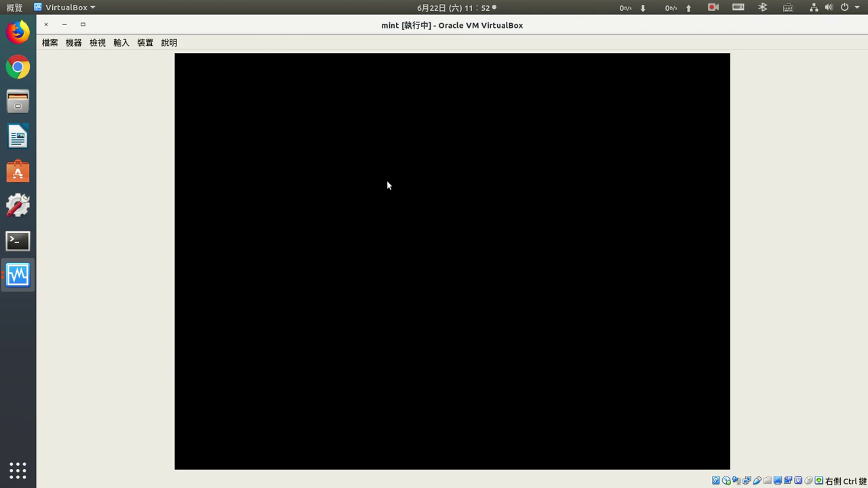
left_click(430, 165)
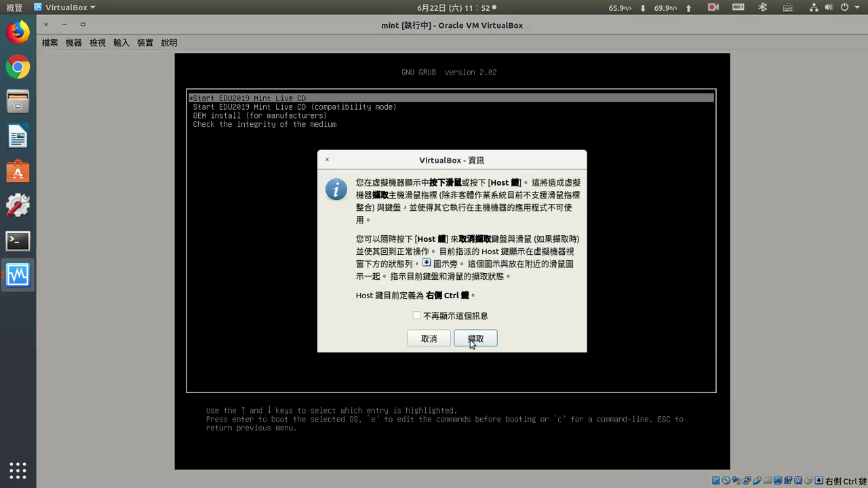
key("Return")
key("Return")
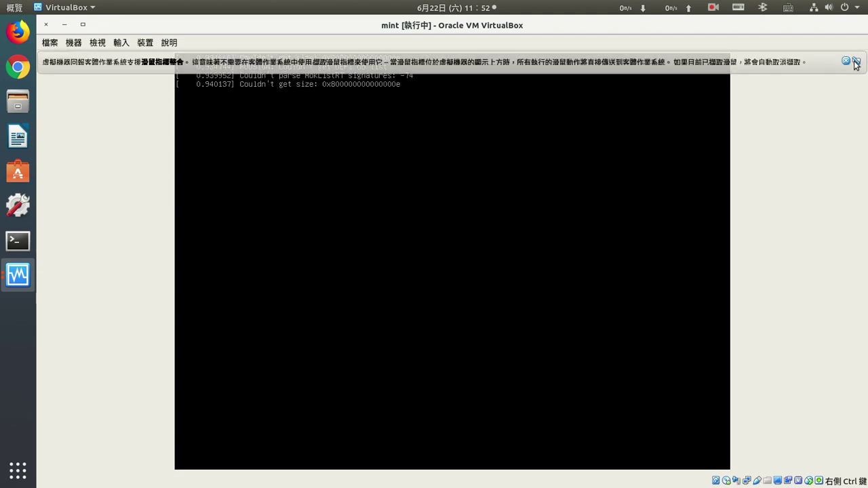
left_click(846, 61)
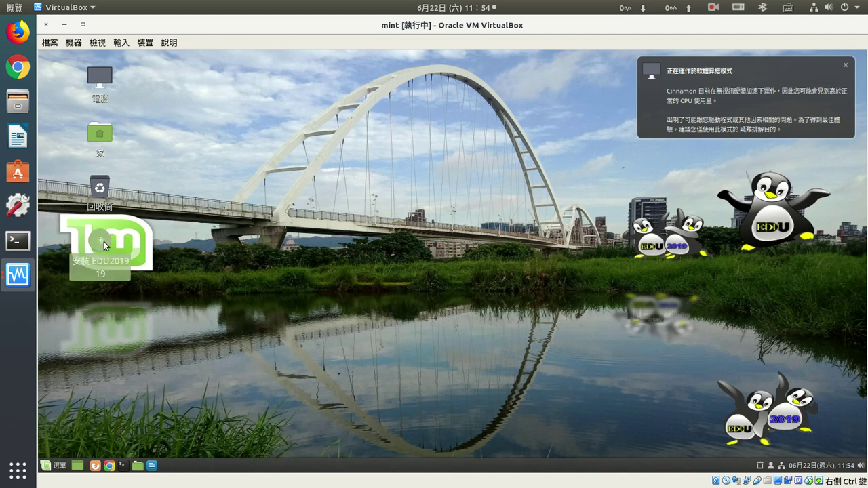
- Launch the 安裝 EDU2019 installer and switch the guest's wired (有線) network connection off
double_click(105, 246)
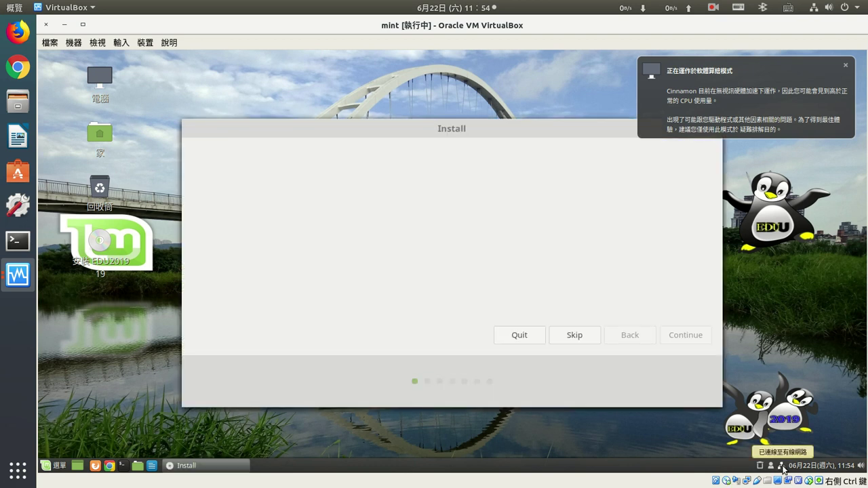
left_click(782, 466)
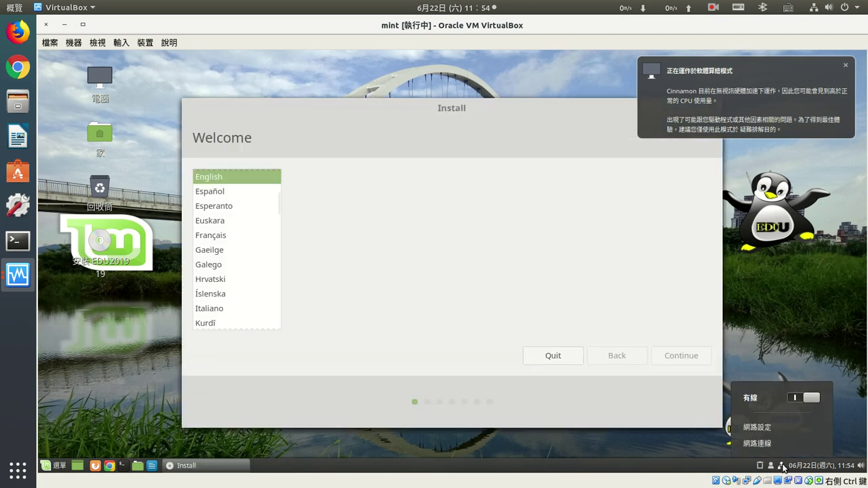
left_click(794, 399)
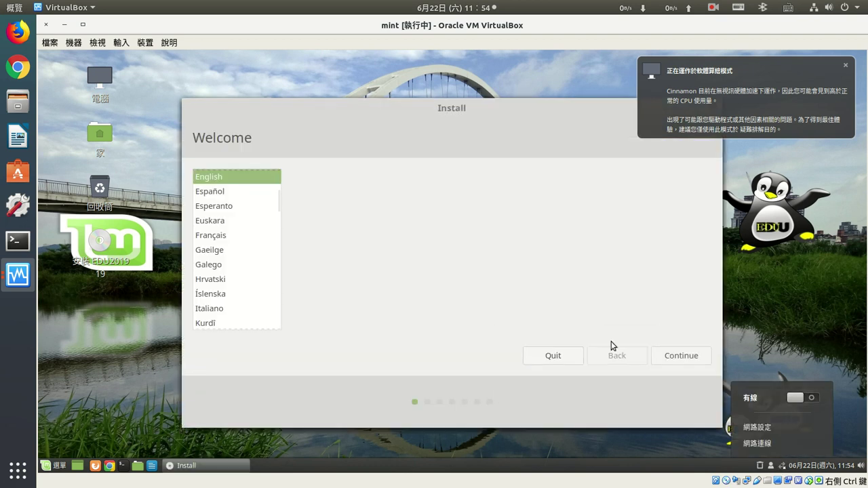
left_click(255, 181)
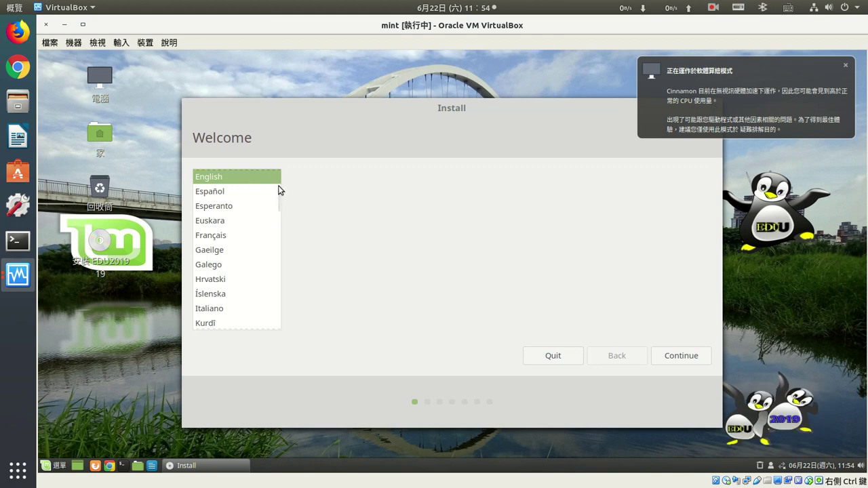
- Choose 中文(繁體) and the 漢語 keyboard, include third-party software, and continue to installation type
left_click_drag(279, 194, 274, 329)
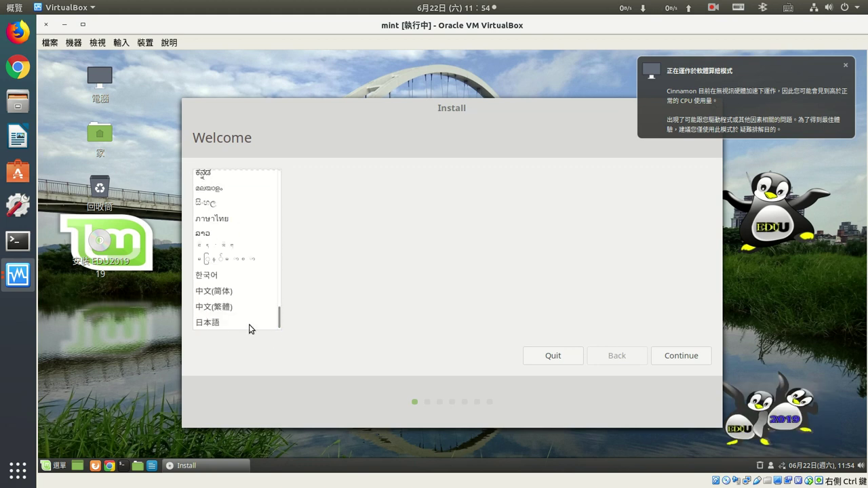
left_click(226, 309)
left_click(669, 360)
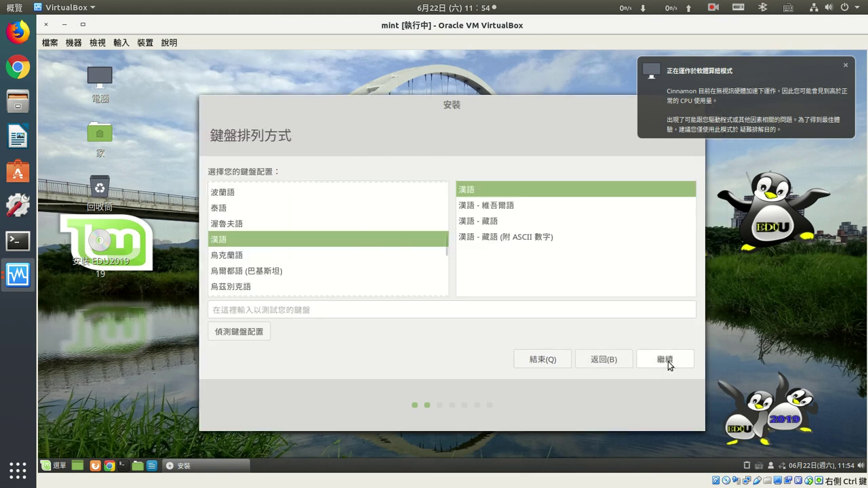
left_click(668, 361)
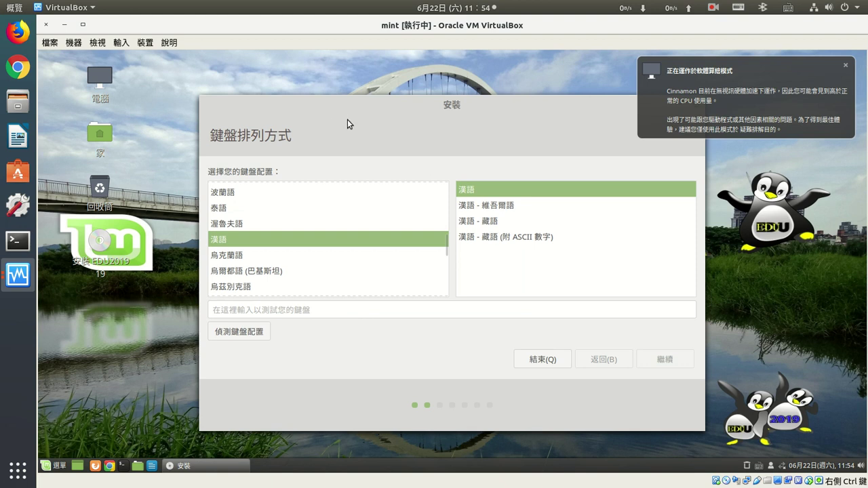
left_click(215, 213)
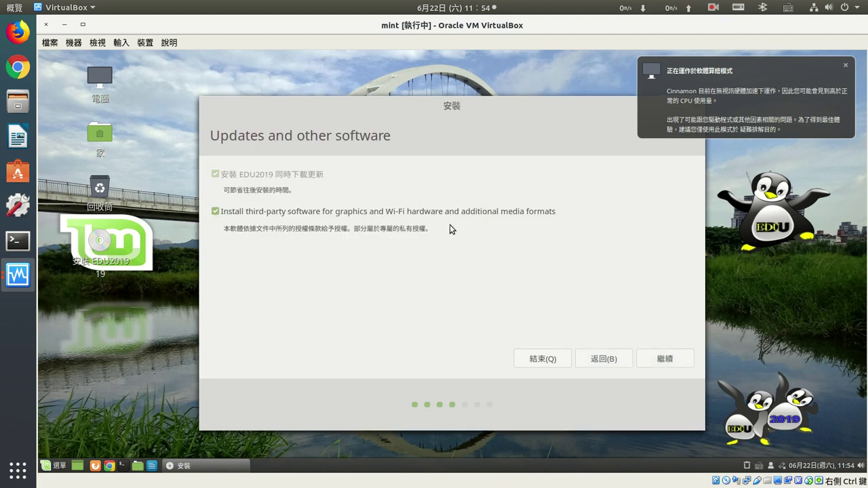
left_click_drag(383, 108, 275, 85)
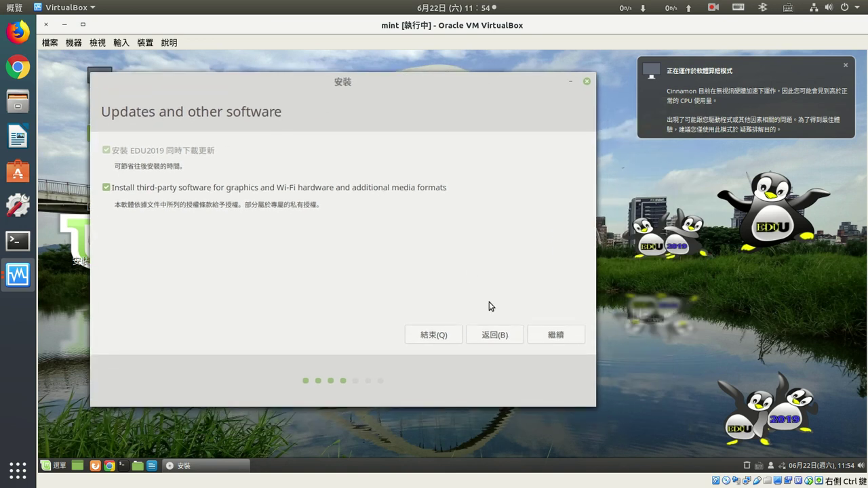
left_click(557, 334)
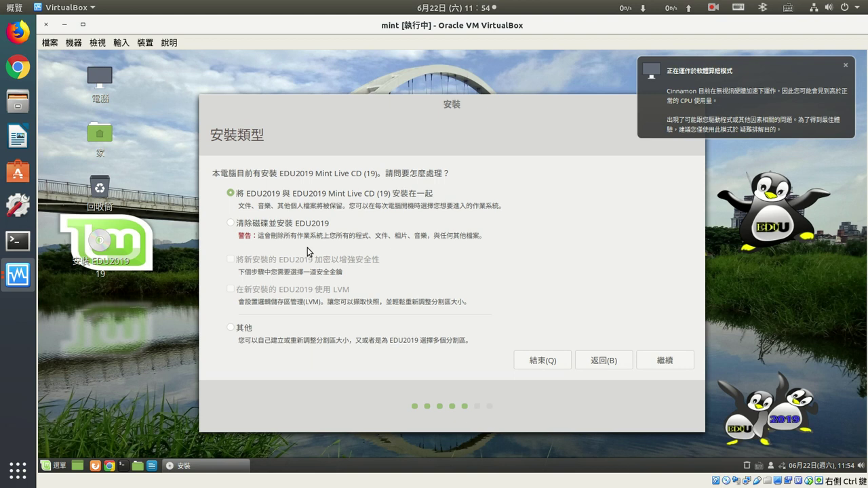
- Choose 清除磁碟並安裝 EDU2019, start 立刻安裝, and confirm writing the partition changes to disk
left_click(239, 225)
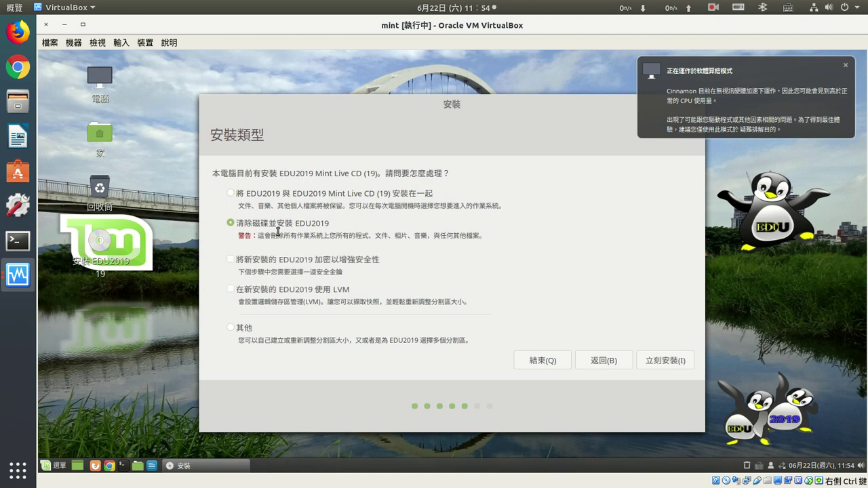
left_click(671, 361)
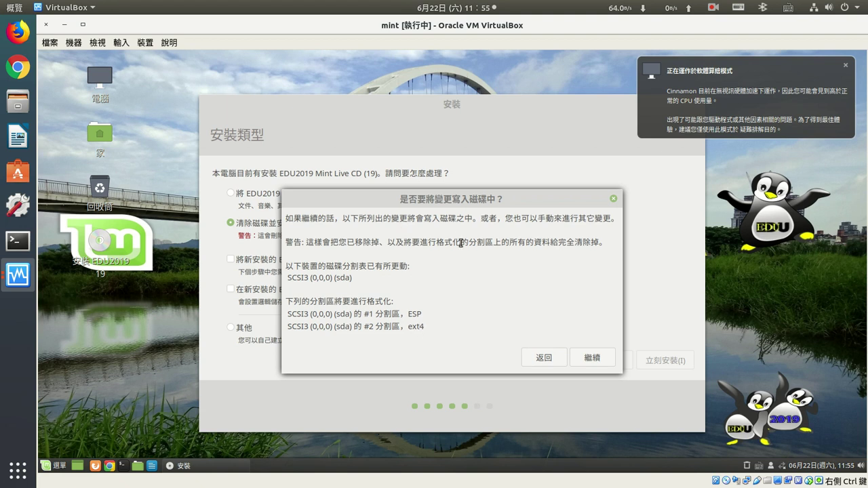
left_click(592, 358)
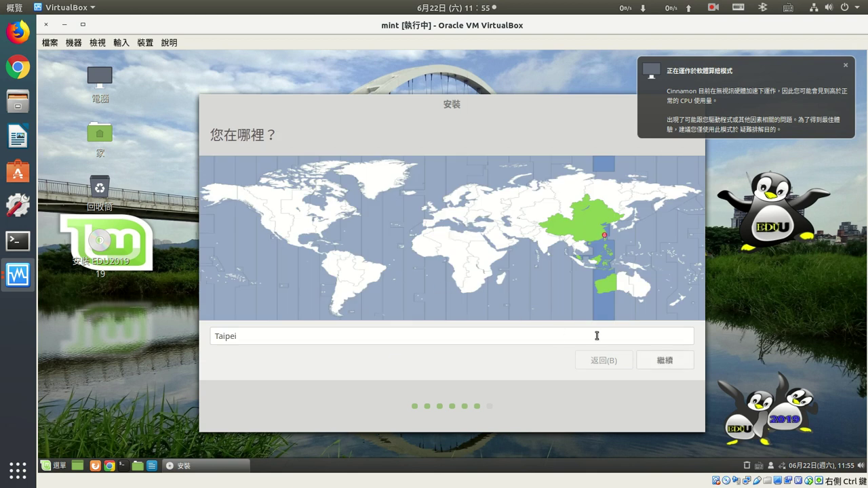
- Keep Taipei, create account 'teacher' with its password and automatic login, and begin copying files
left_click(665, 358)
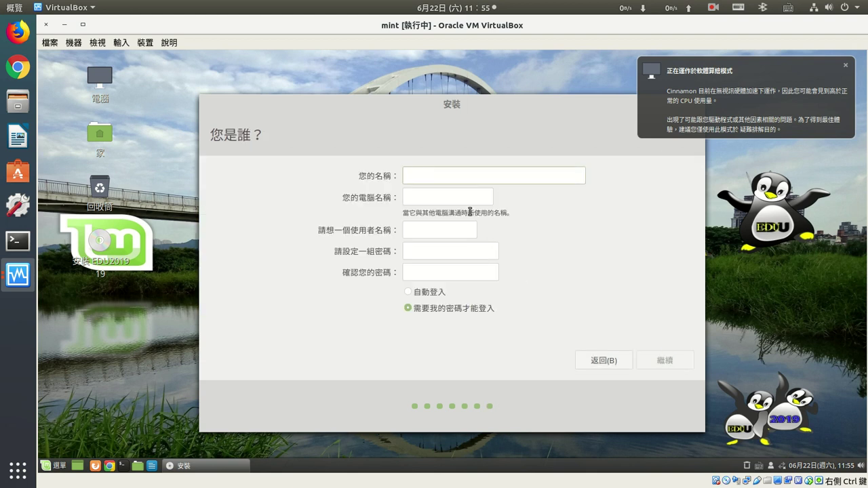
type("teacher")
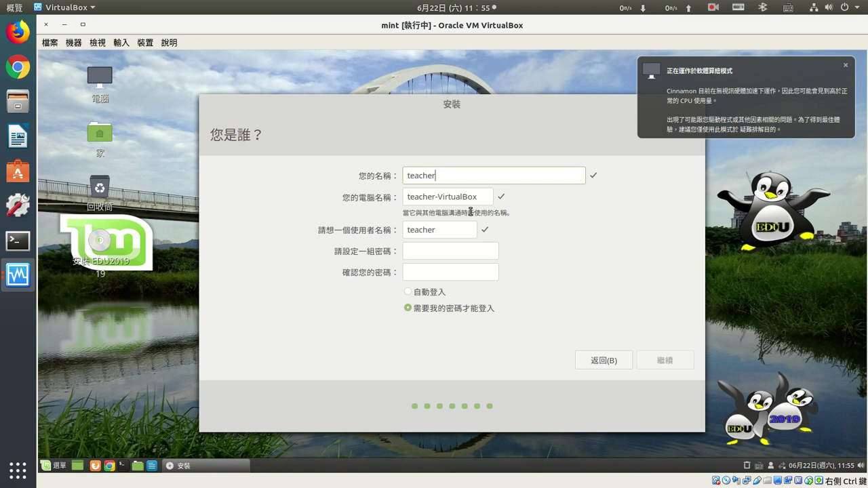
key("Tab")
key("Tab")
key("Tab")
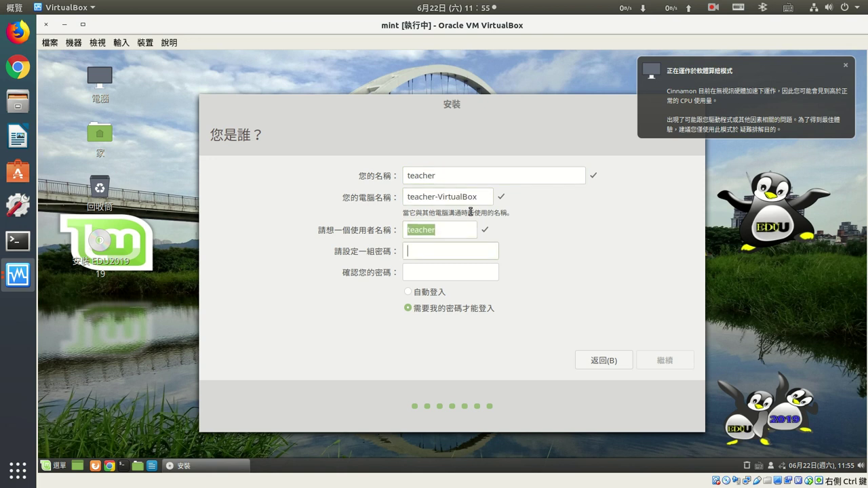
type("1231234")
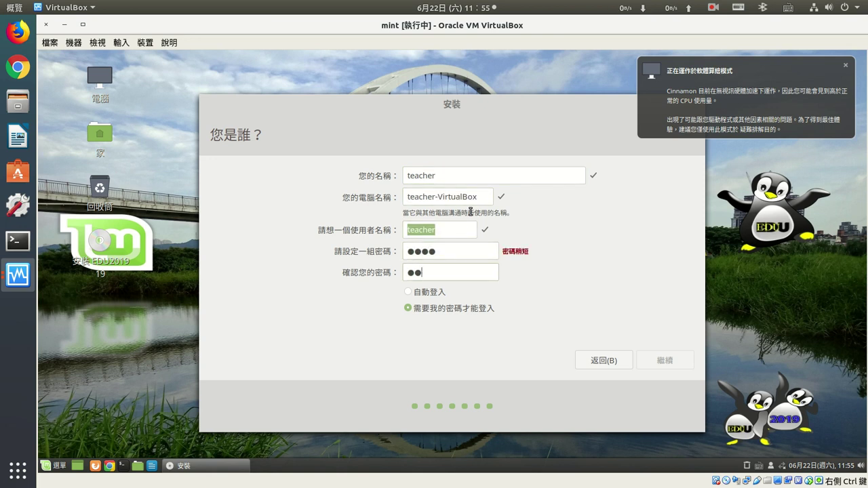
left_click(419, 297)
left_click(667, 361)
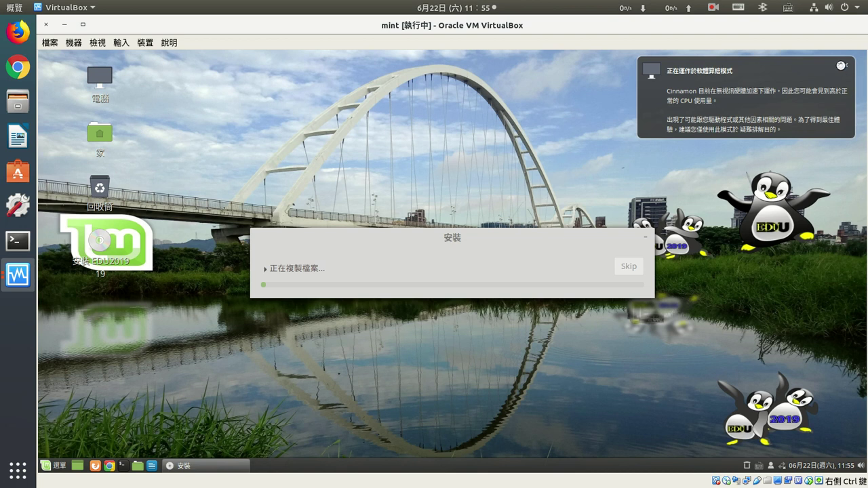
- Close the software-rendering warning notification while the installer keeps copying files
left_click(845, 65)
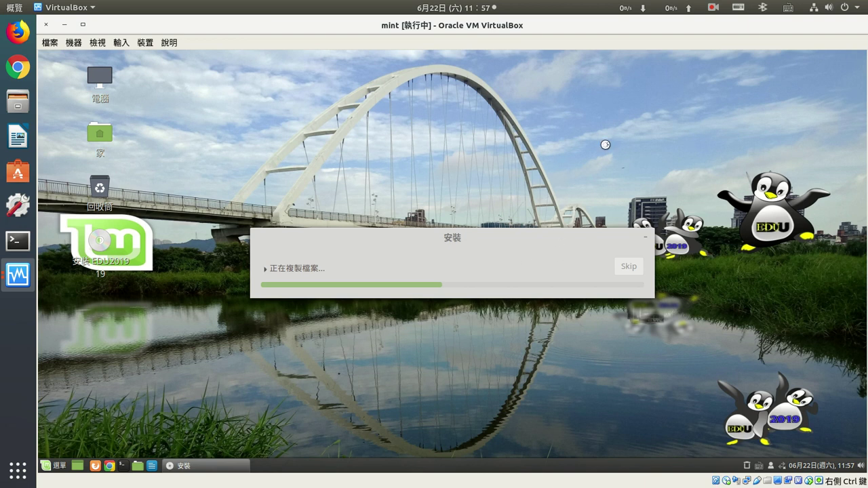
left_click(713, 8)
- Wait while the EDU2019 installation runs until the 安裝程式當掉 crash notice appears
left_click(725, 57)
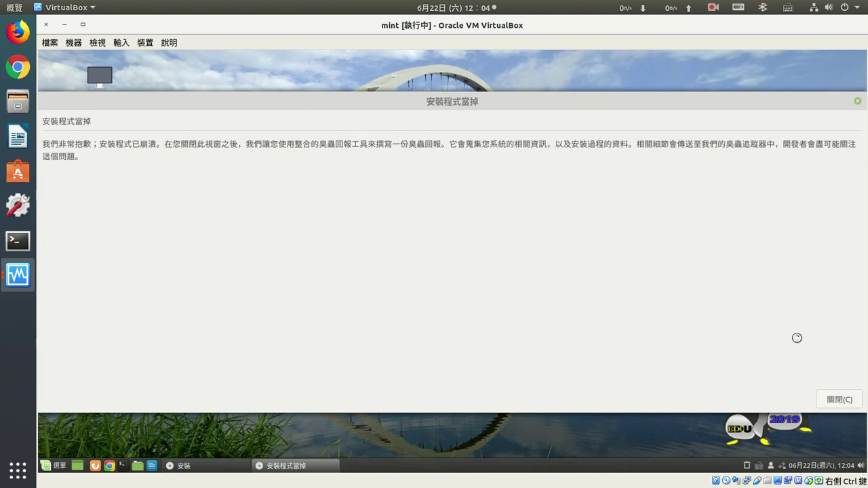
- Close the 安裝程式當掉 crash report with 關閉(C)
left_click(841, 400)
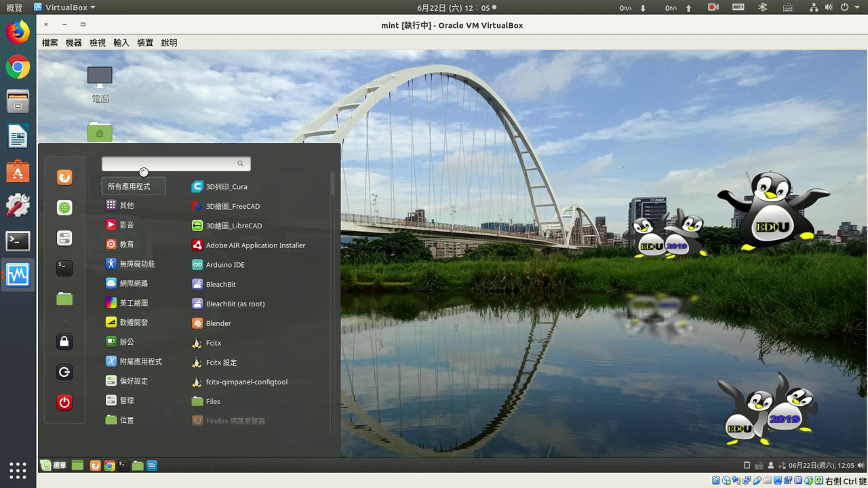
- Search 'boot' to launch 開機修復, then switch the wired (有線) network connection back on
type("boot")
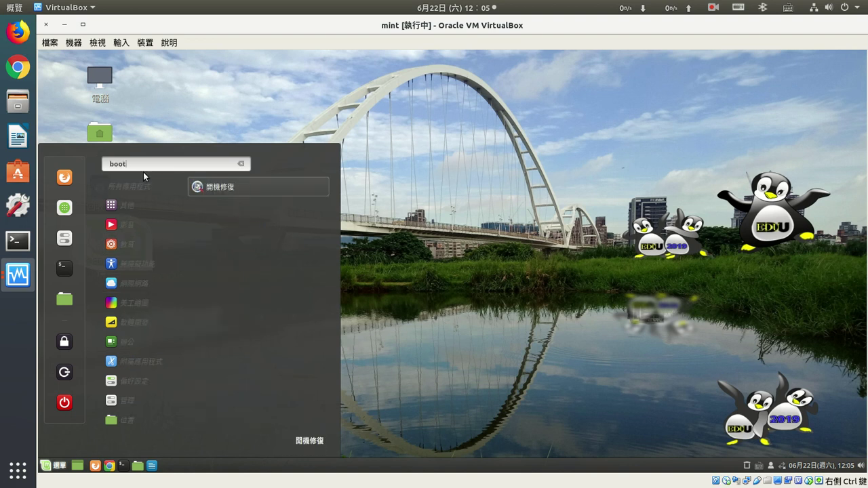
left_click(219, 187)
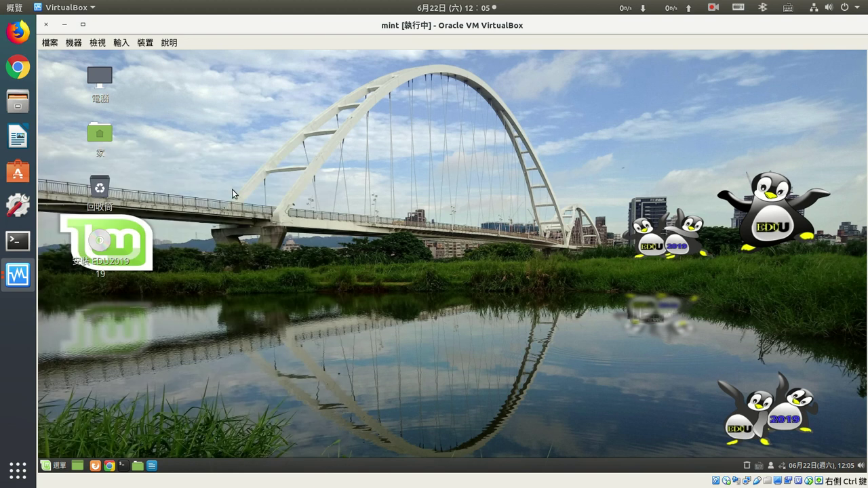
left_click(782, 466)
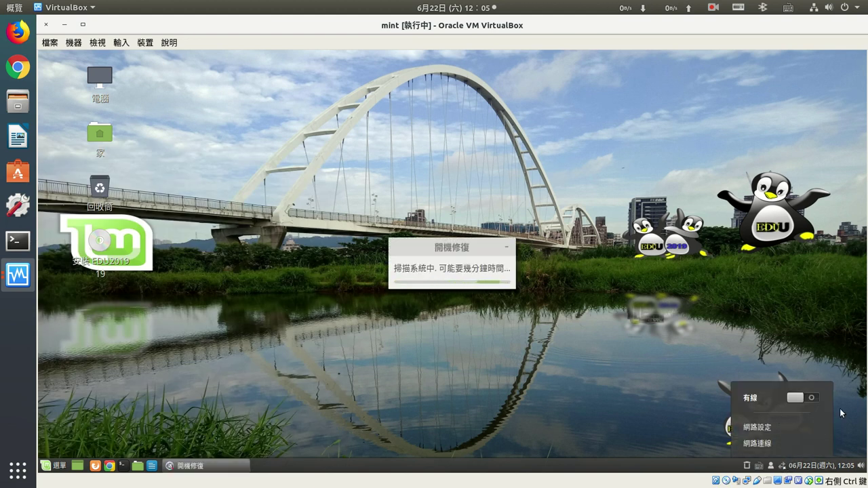
left_click(806, 400)
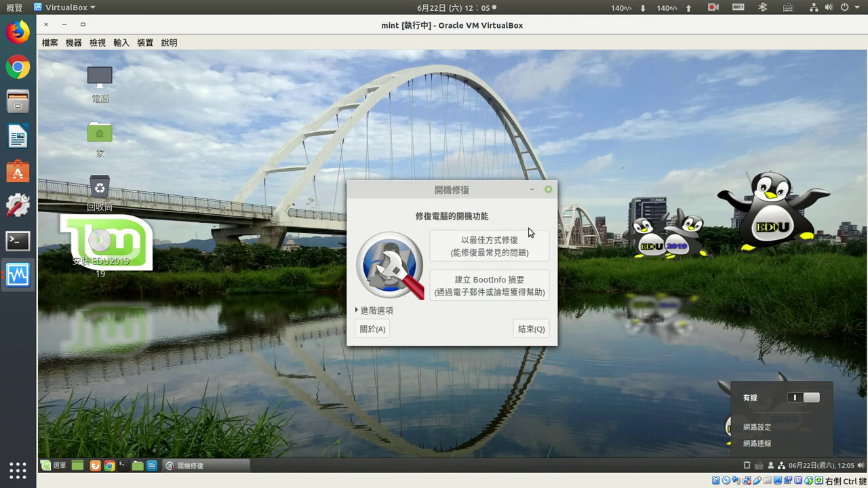
- Close the network popup and run Boot Repair's 以最佳方式修復 recommended repair
left_click(480, 253)
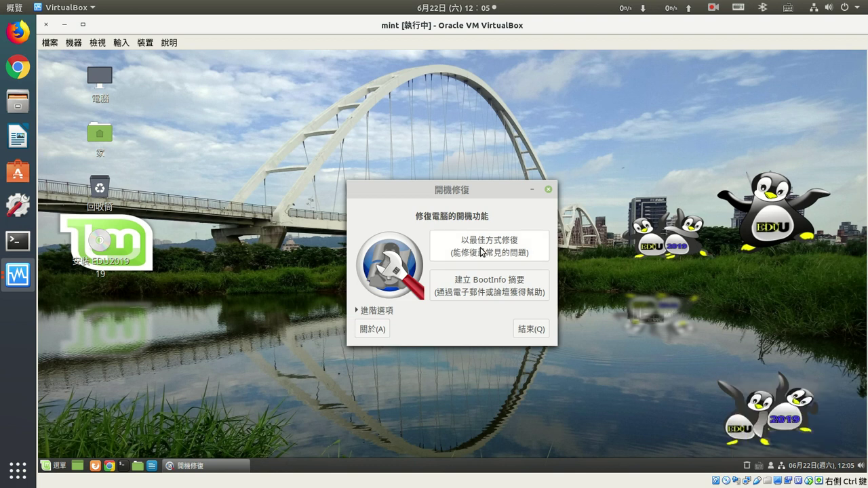
left_click(480, 248)
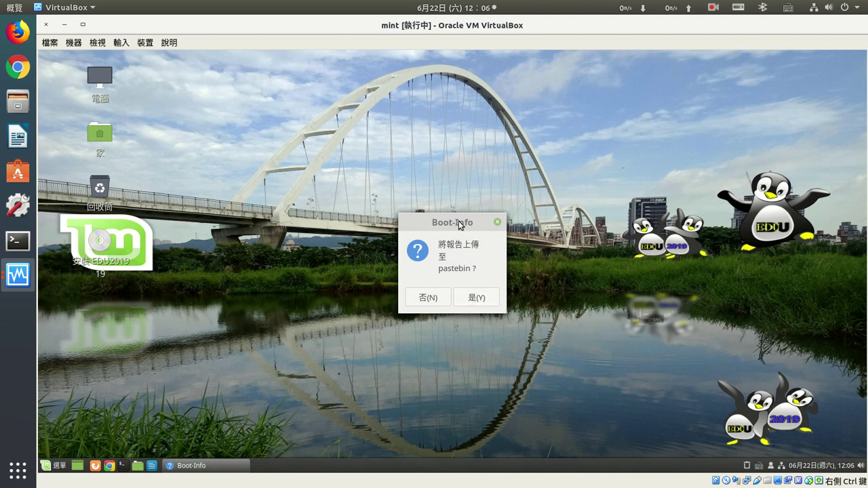
- Move the Boot-Info dialog up and answer 否(N) to skip the pastebin upload
left_click_drag(458, 222, 454, 189)
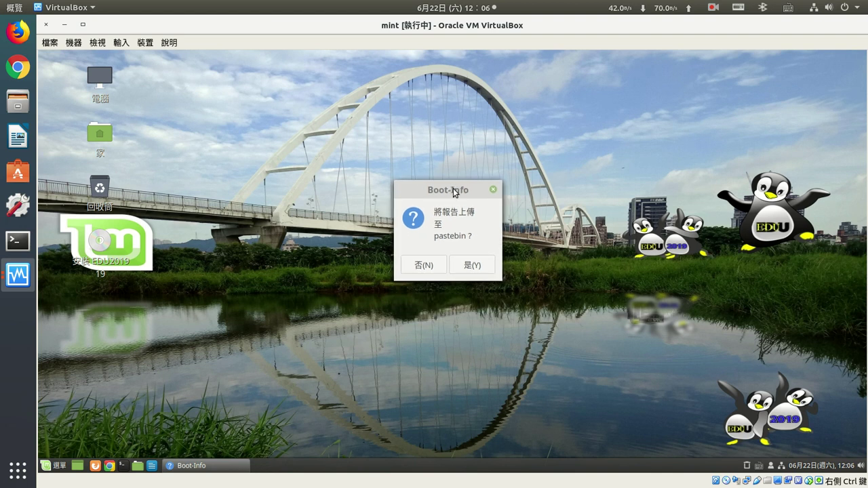
left_click(423, 265)
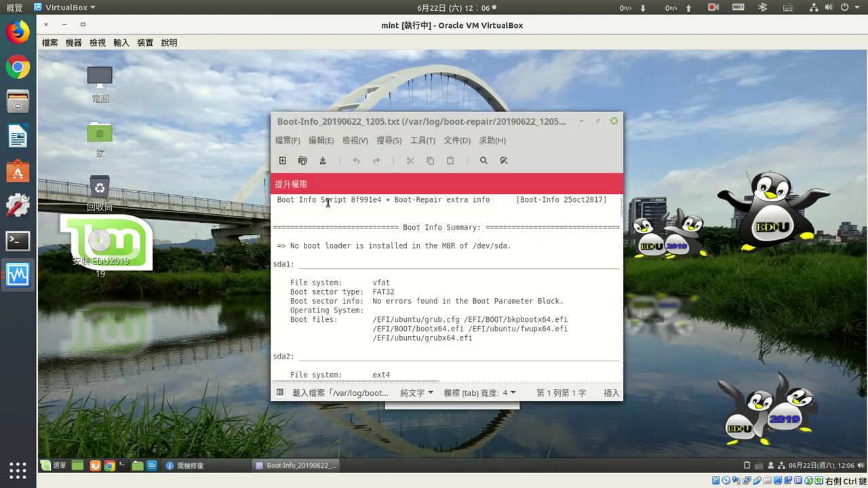
- Review the Boot-Info report, including the sda1 boot files list, then close the editor
left_click_drag(330, 209, 450, 348)
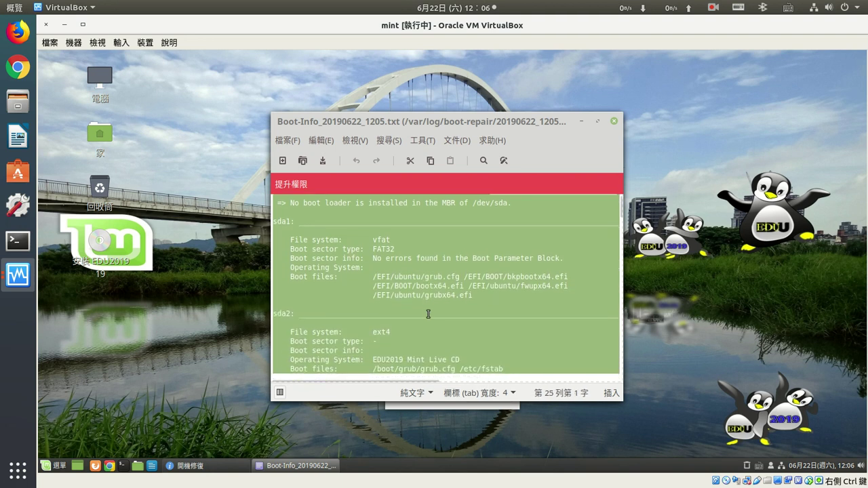
left_click(424, 306)
left_click_drag(378, 276, 569, 286)
left_click(373, 278)
scroll(372, 315, "down", 15)
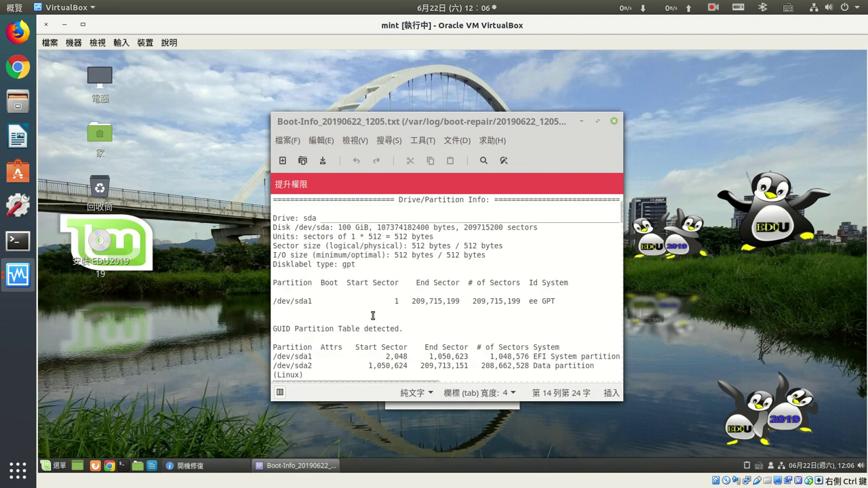
scroll(375, 315, "down", 20)
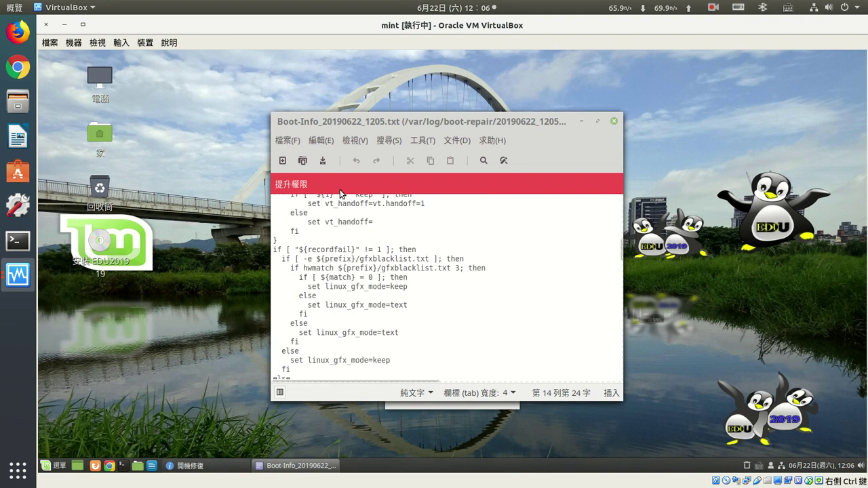
scroll(375, 314, "down", 10)
scroll(400, 294, "down", 5)
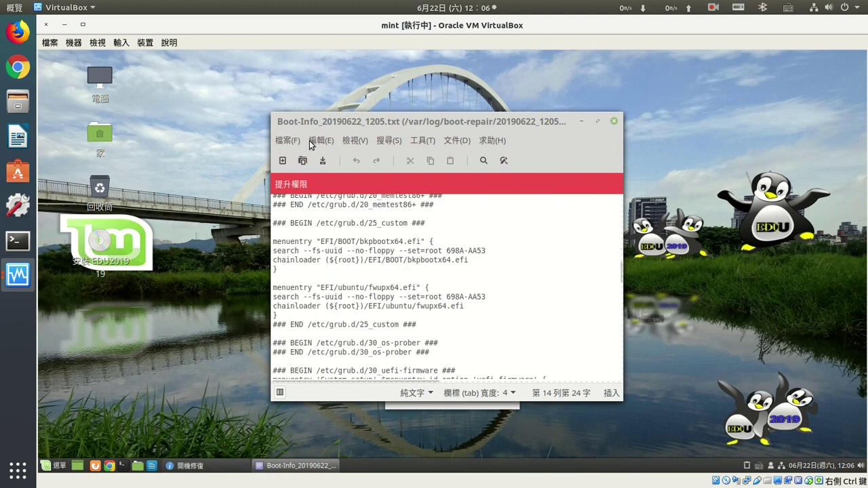
scroll(394, 310, "down", 3)
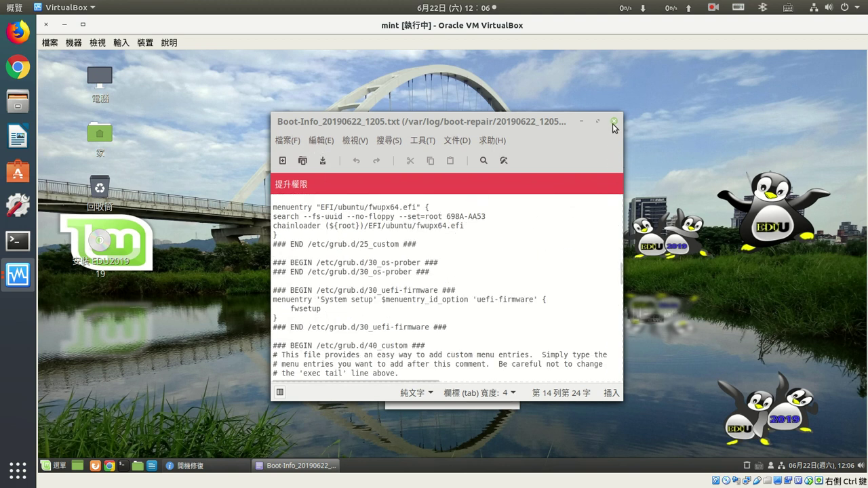
left_click(614, 122)
- Read the repair success message and EFI boot reminder, then confirm it with 確定
left_click_drag(427, 151, 492, 251)
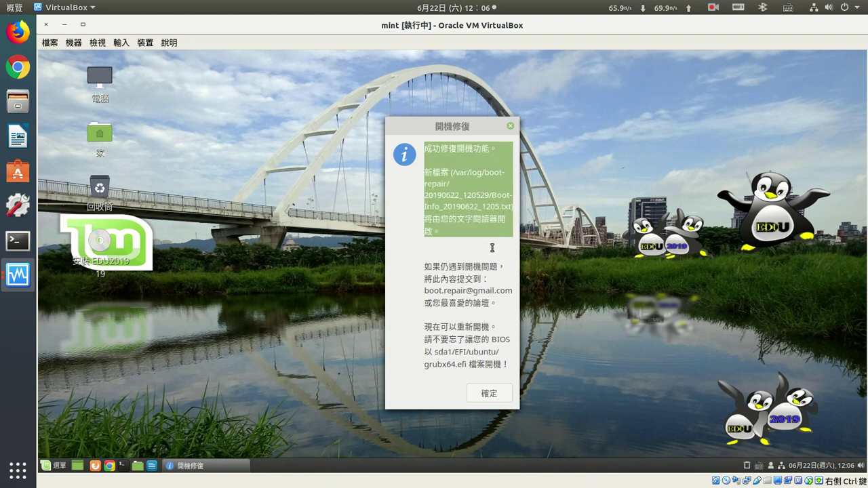
left_click(467, 290)
left_click_drag(439, 335, 490, 349)
left_click(489, 394)
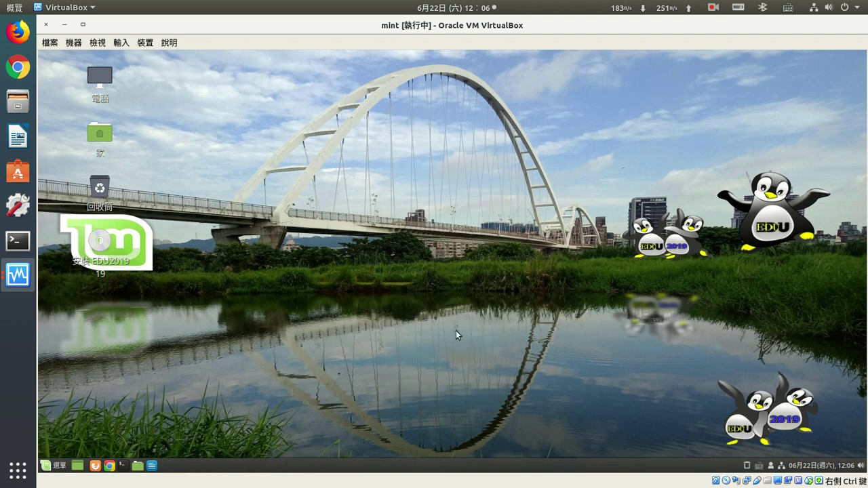
left_click(60, 465)
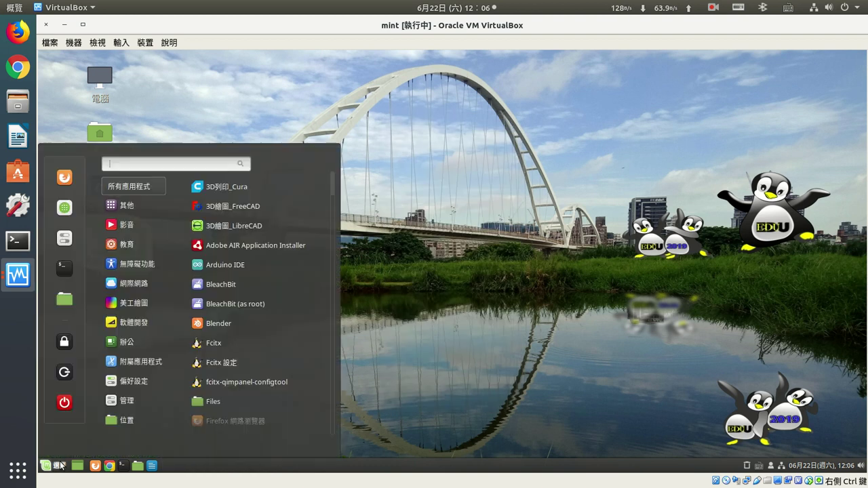
left_click(64, 402)
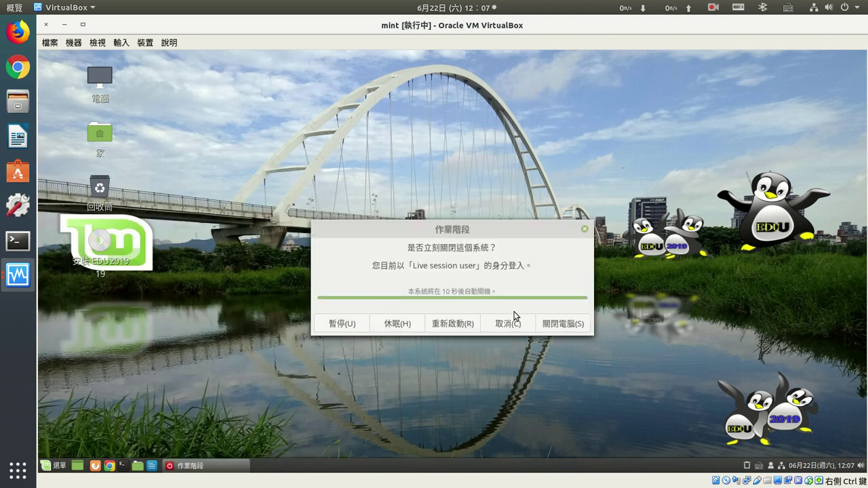
left_click(444, 324)
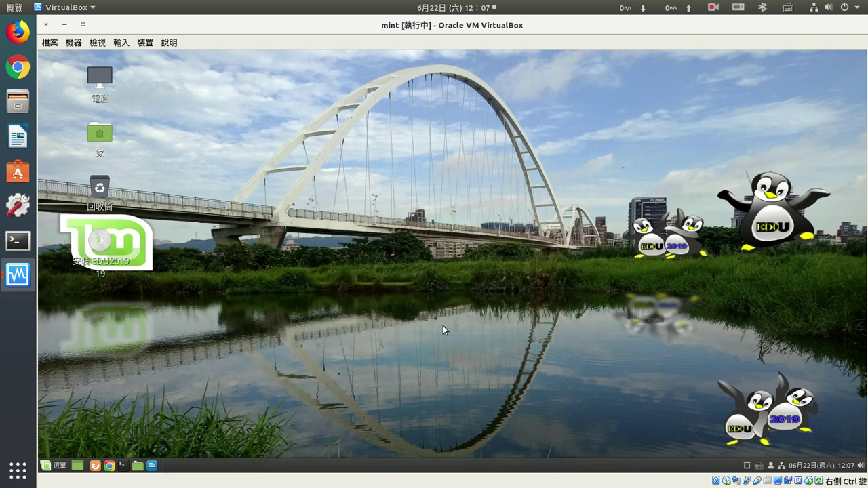